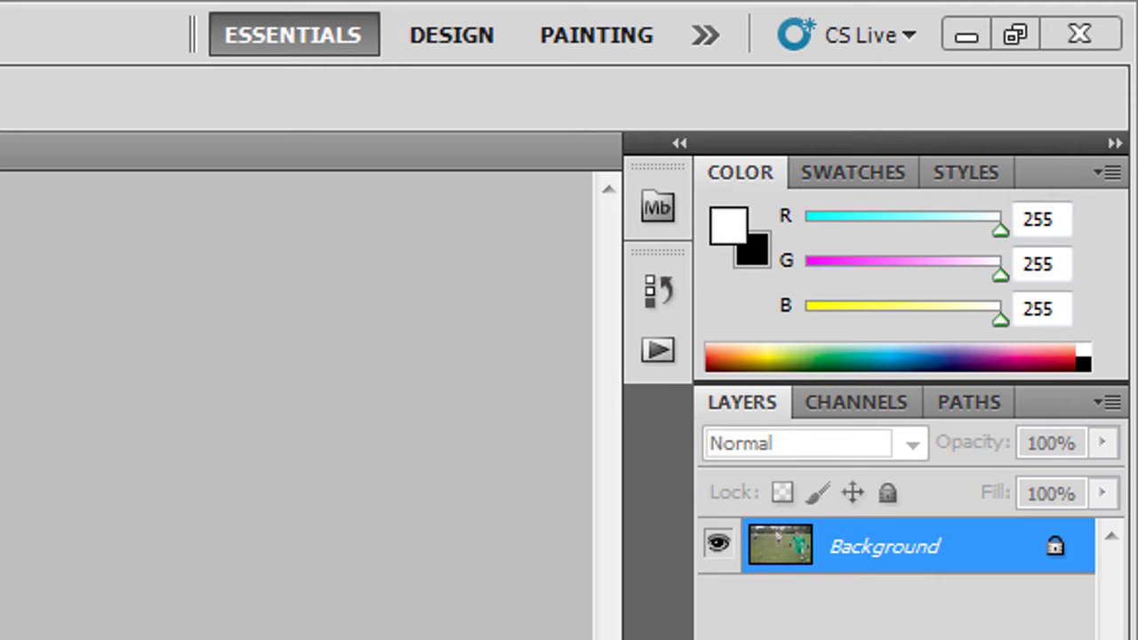
Show the Actions panel, create an action named 'Baroni' in Default Actions, and begin recording
left_click(659, 351)
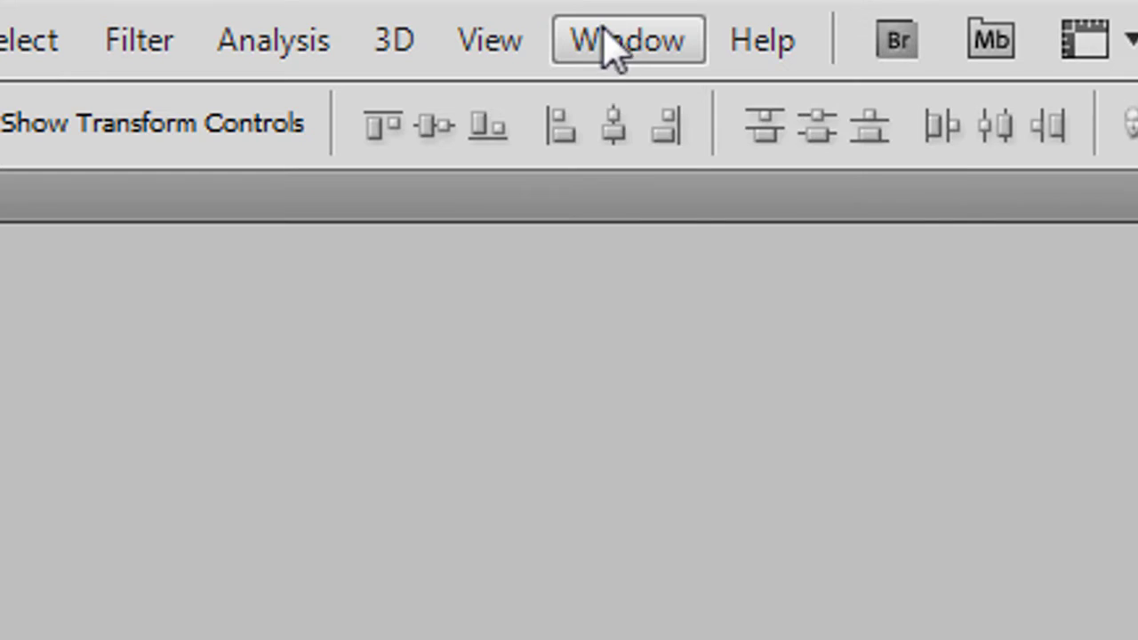
left_click(613, 44)
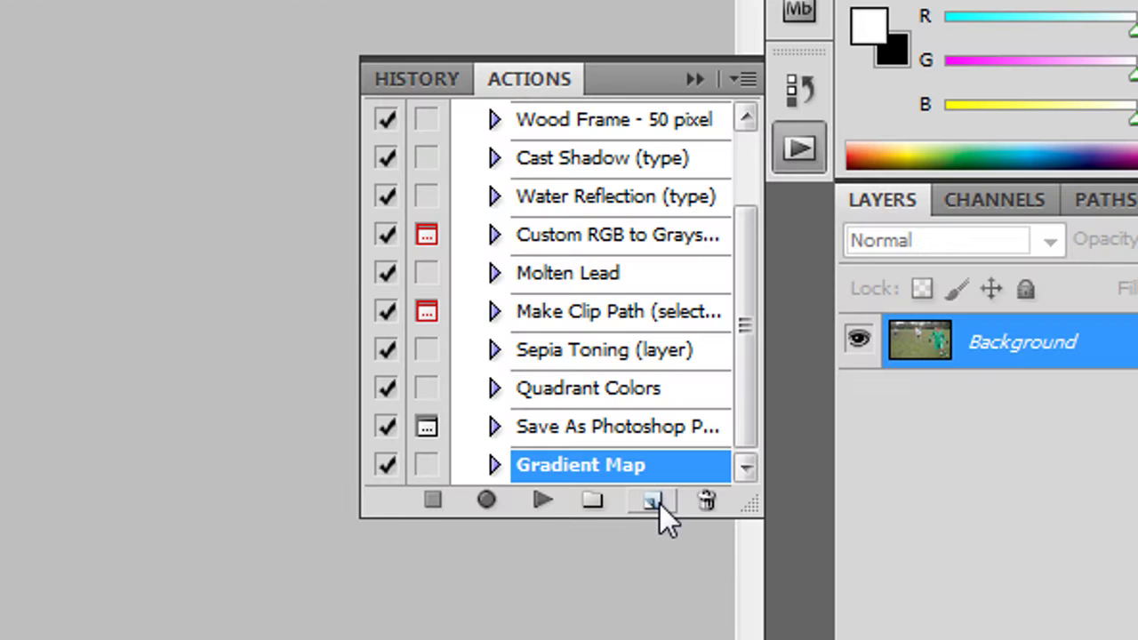
left_click(653, 501)
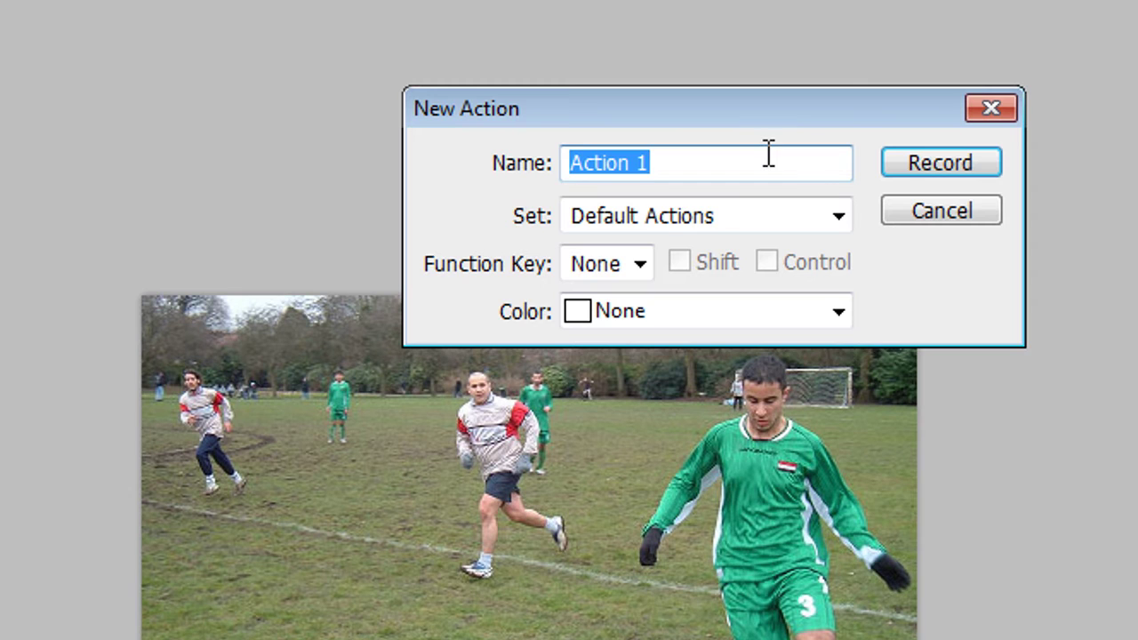
type("Baroni")
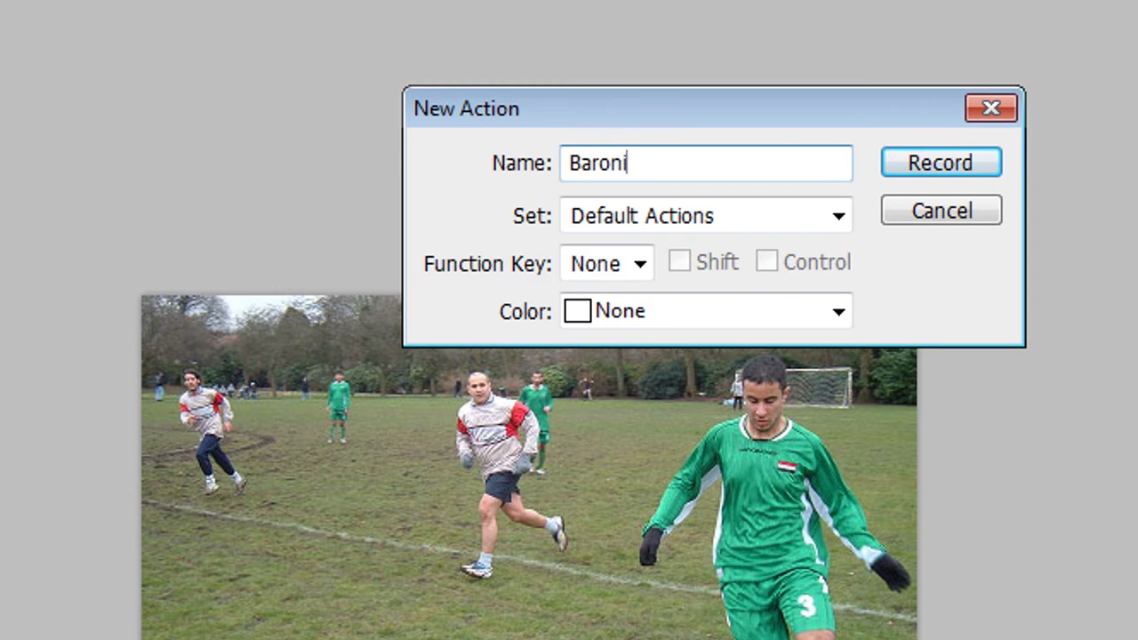
left_click(932, 166)
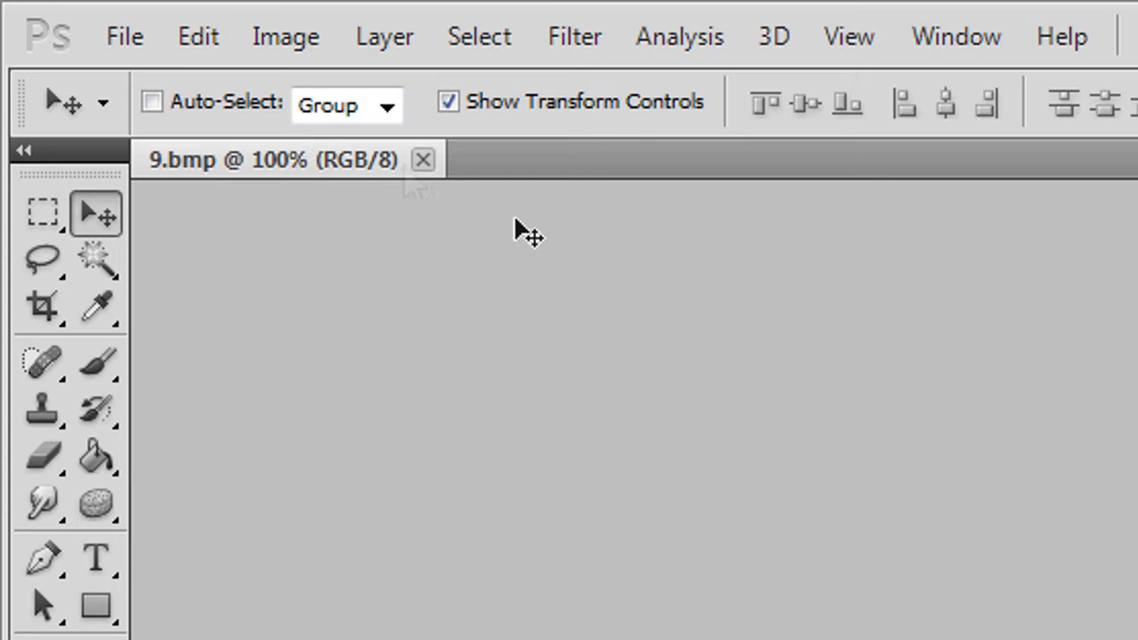
Place baroni-watermark.psd onto the photo as a new layer with File > Place
left_click(125, 37)
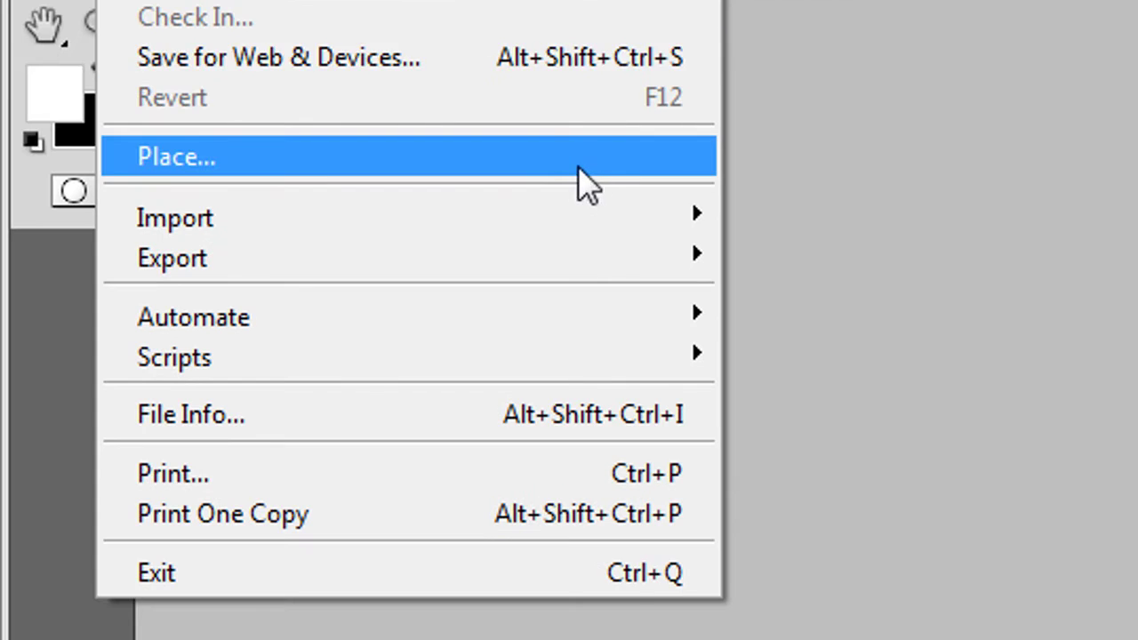
left_click(561, 155)
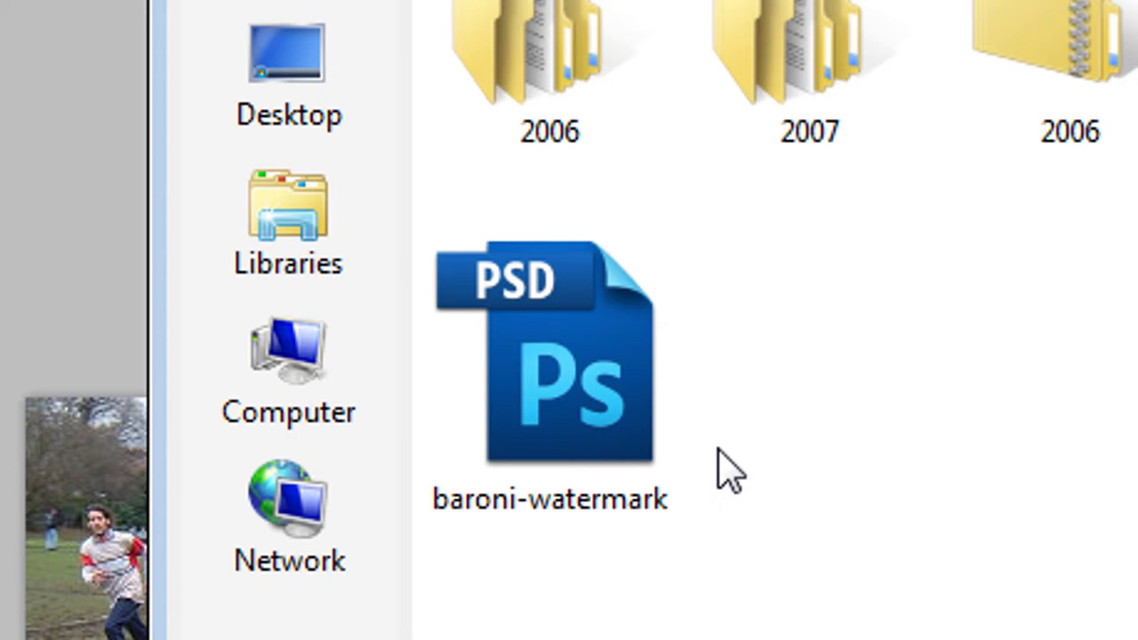
double_click(596, 443)
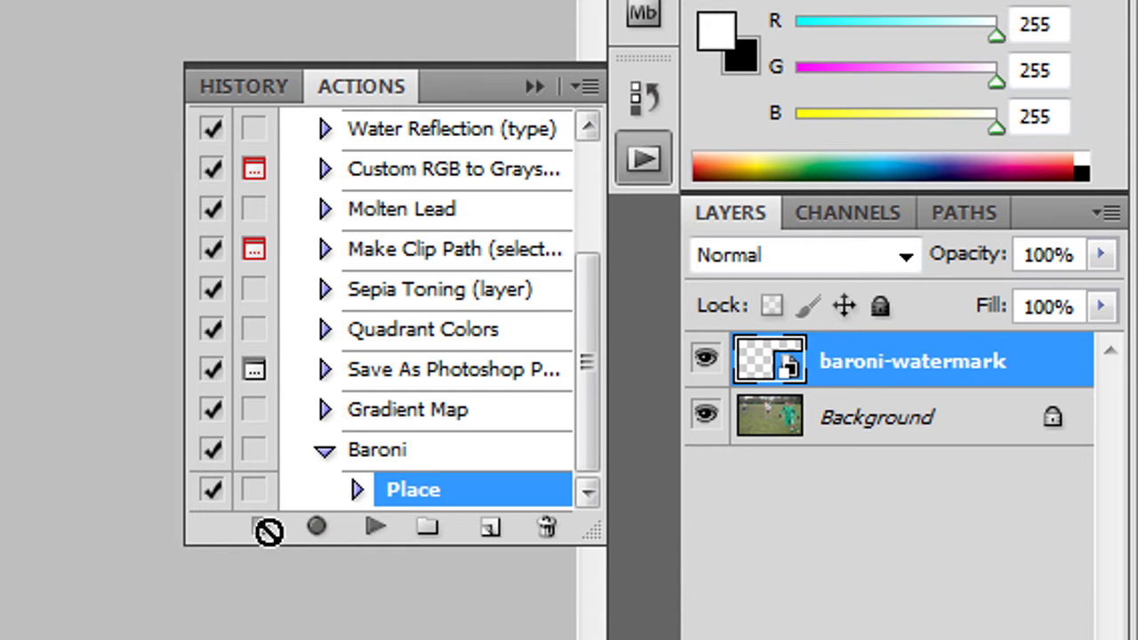
Select the Baroni action in the Actions panel and open 6.bmp from 2006 folder 1
left_click(416, 453)
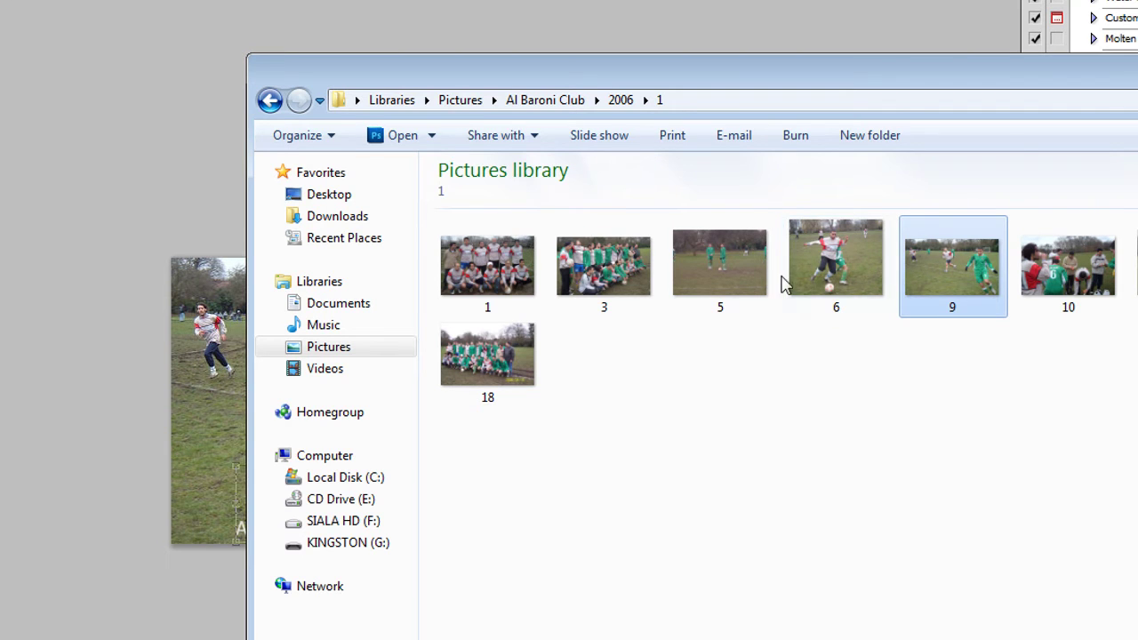
double_click(813, 274)
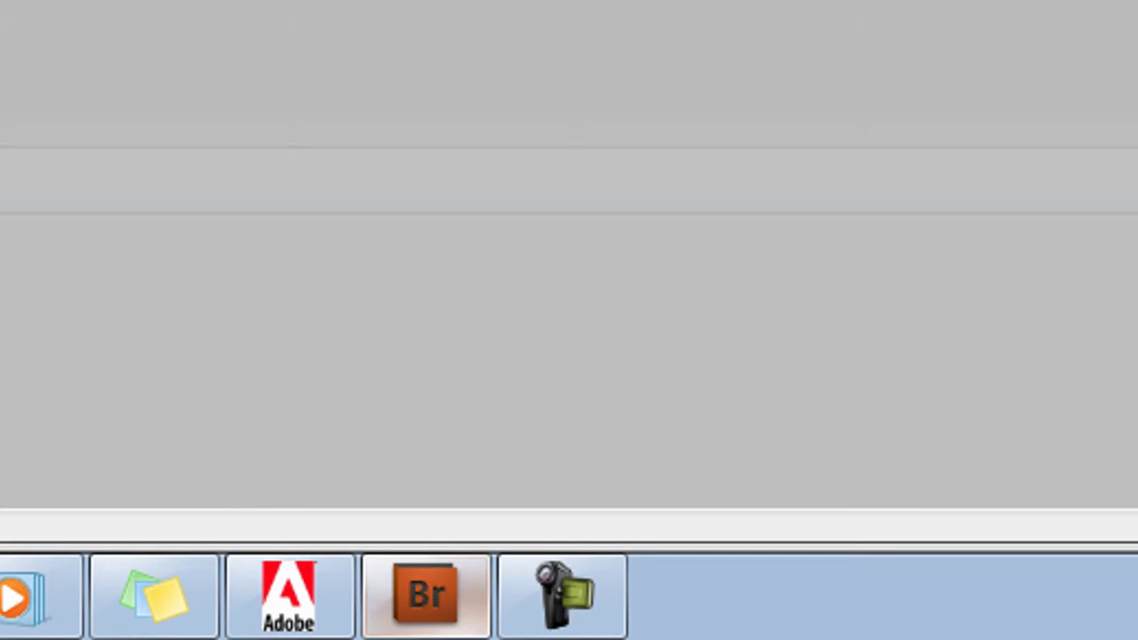
In Bridge, open 2006 > 1, select all ten bmp photos, and open the Tools menu
left_click(457, 609)
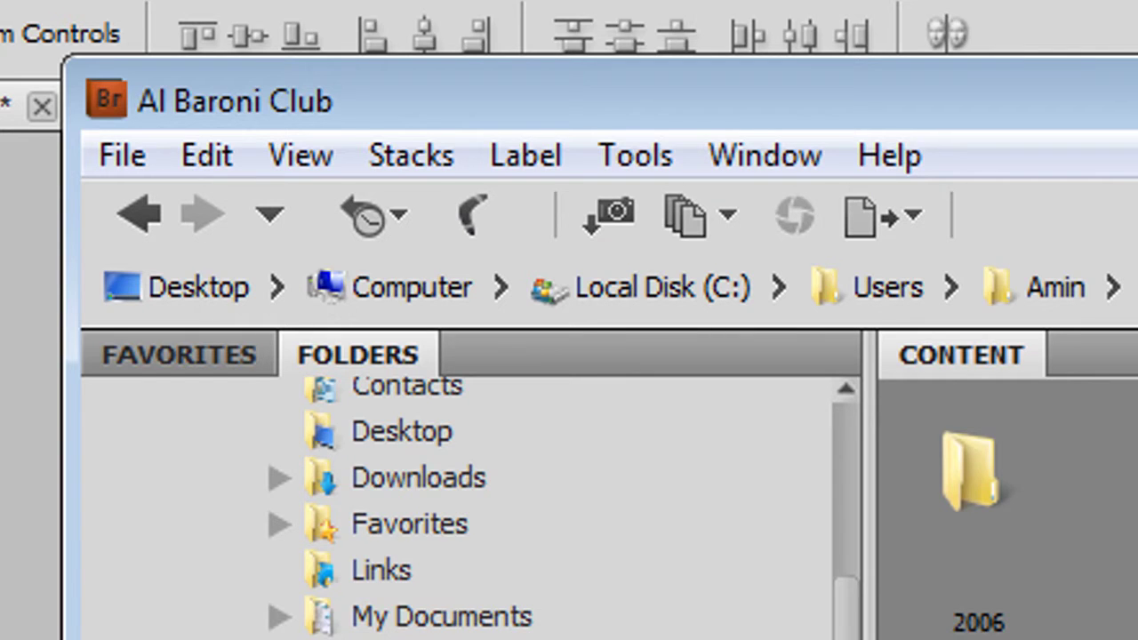
double_click(969, 471)
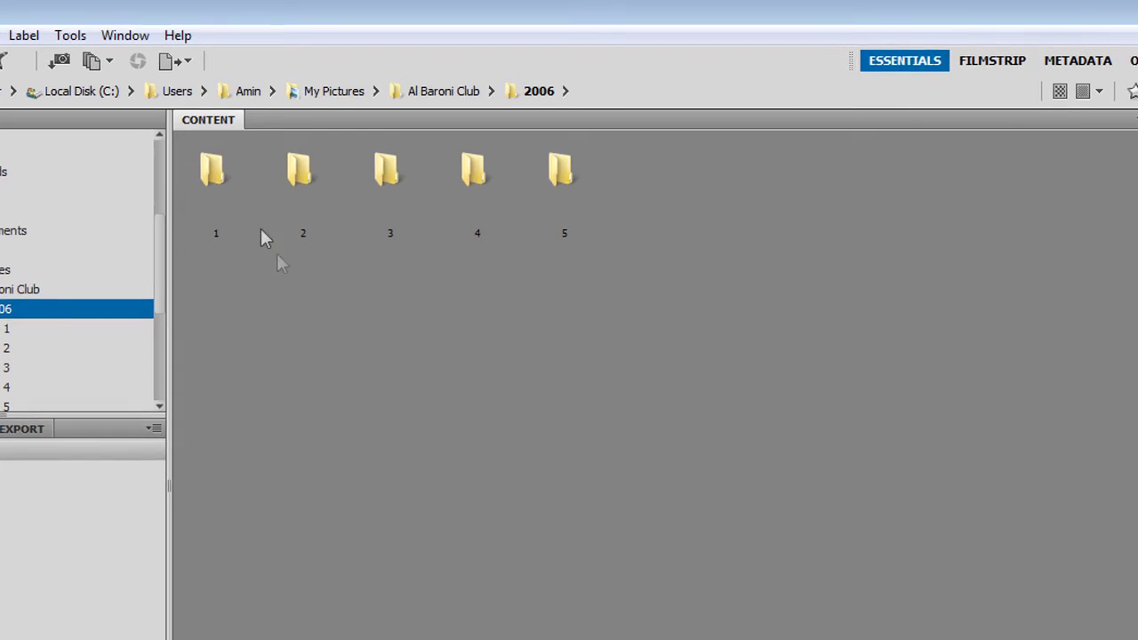
double_click(237, 188)
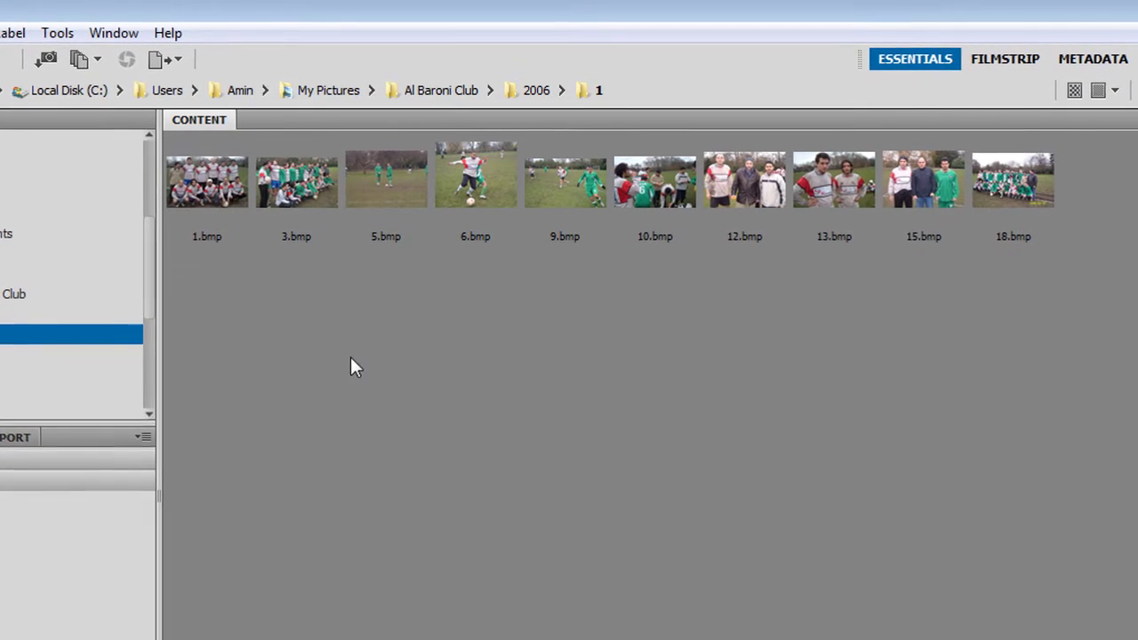
left_click(247, 218)
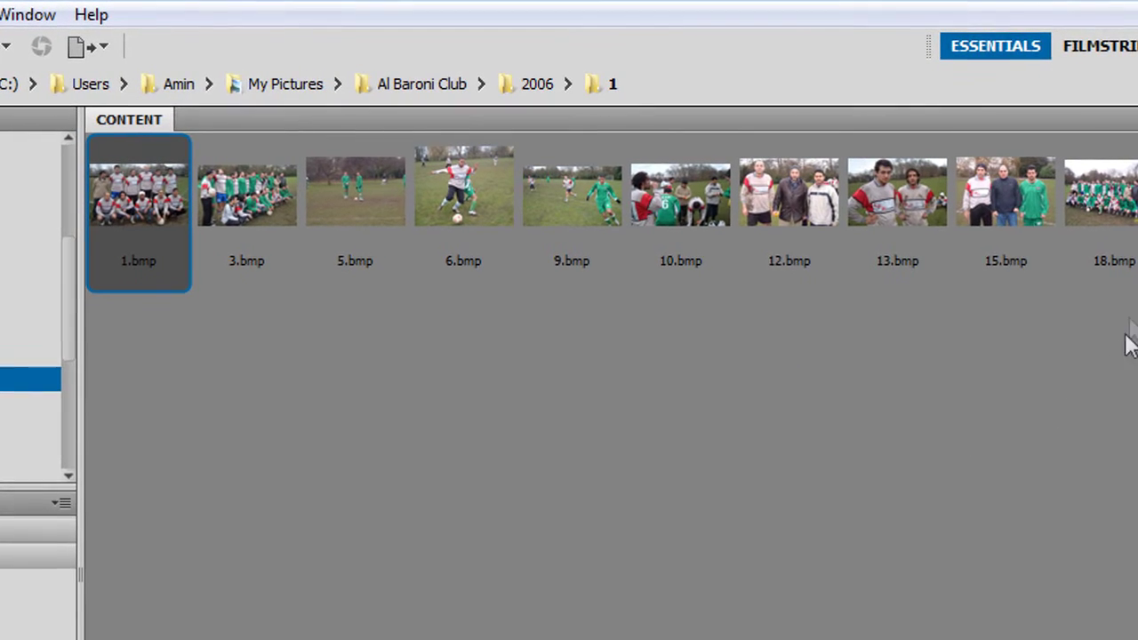
key("ctrl+a")
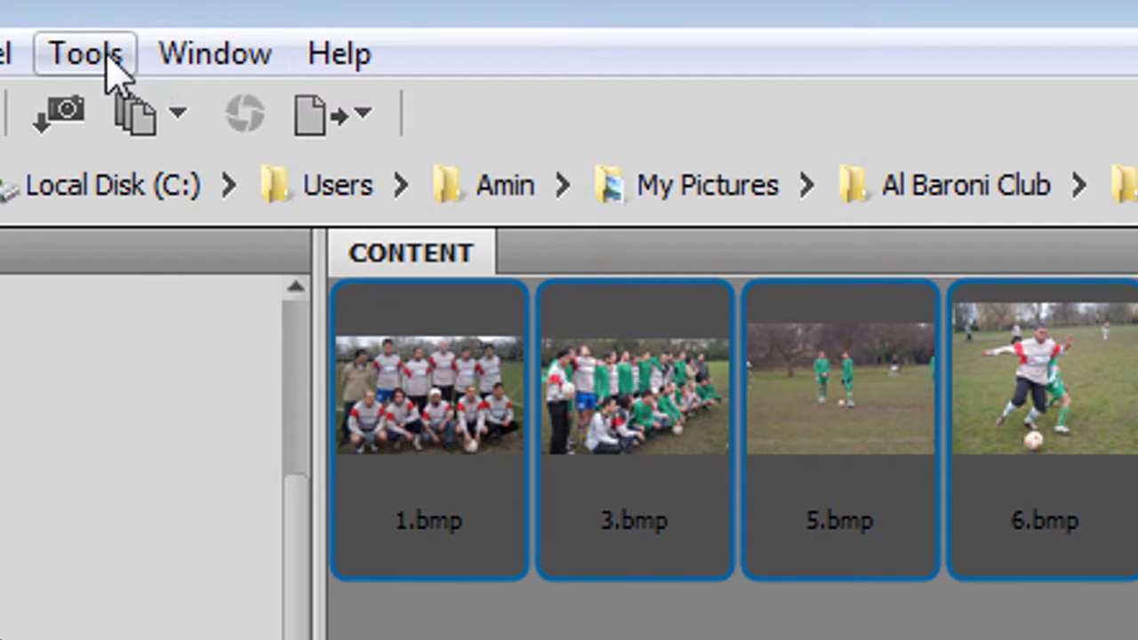
left_click(105, 55)
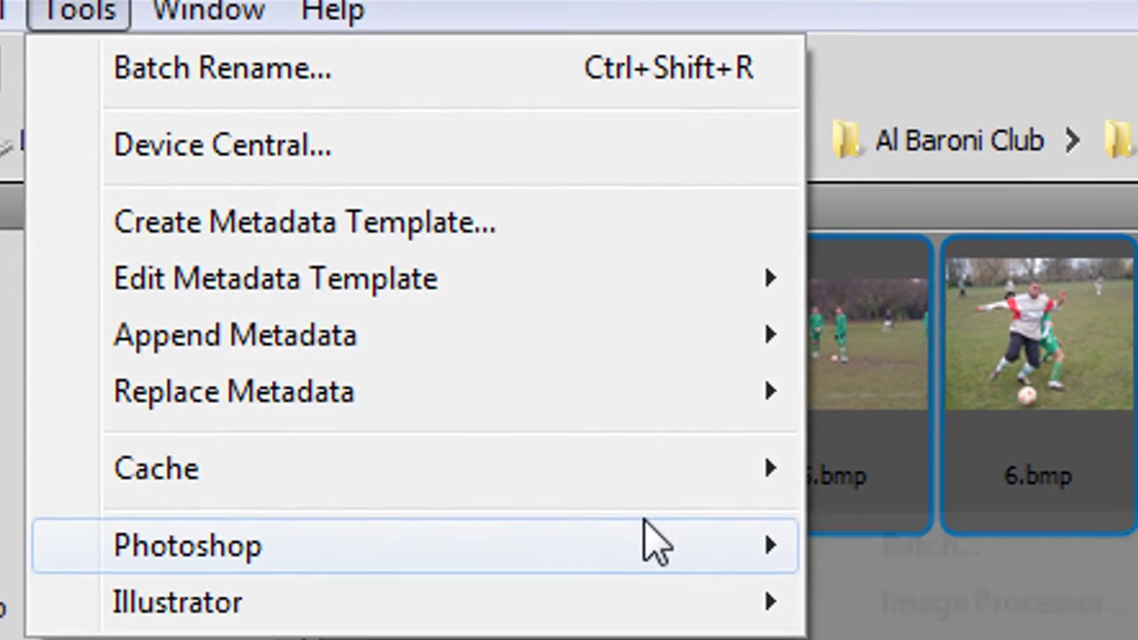
Launch the Image Processor for the selected photos and choose to save in a selected folder
mouse_move(654, 588)
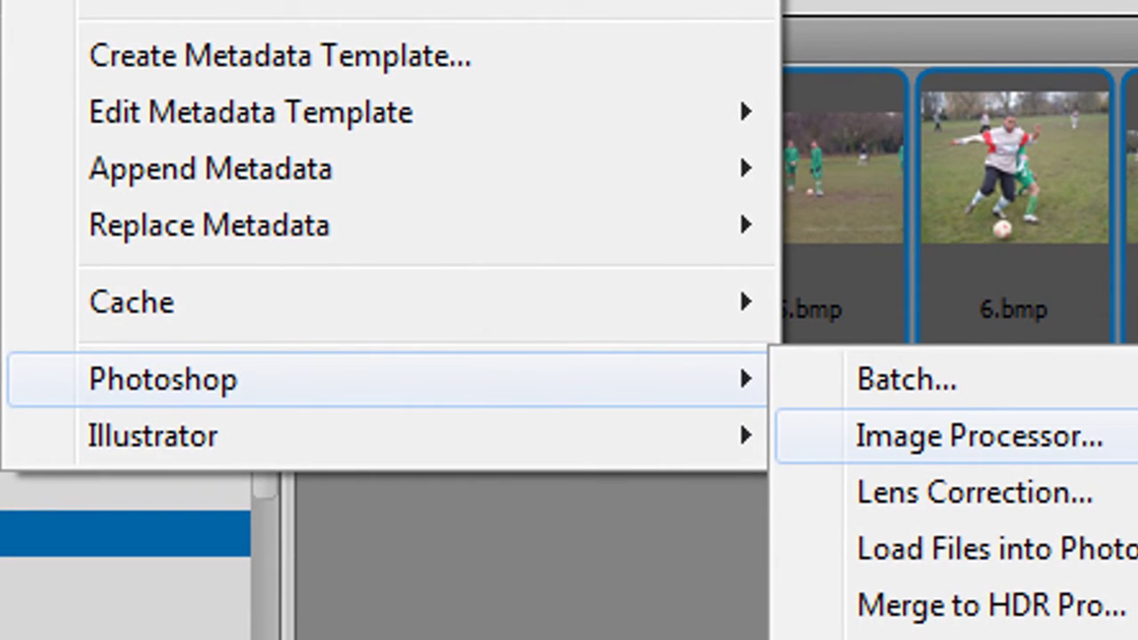
left_click(933, 436)
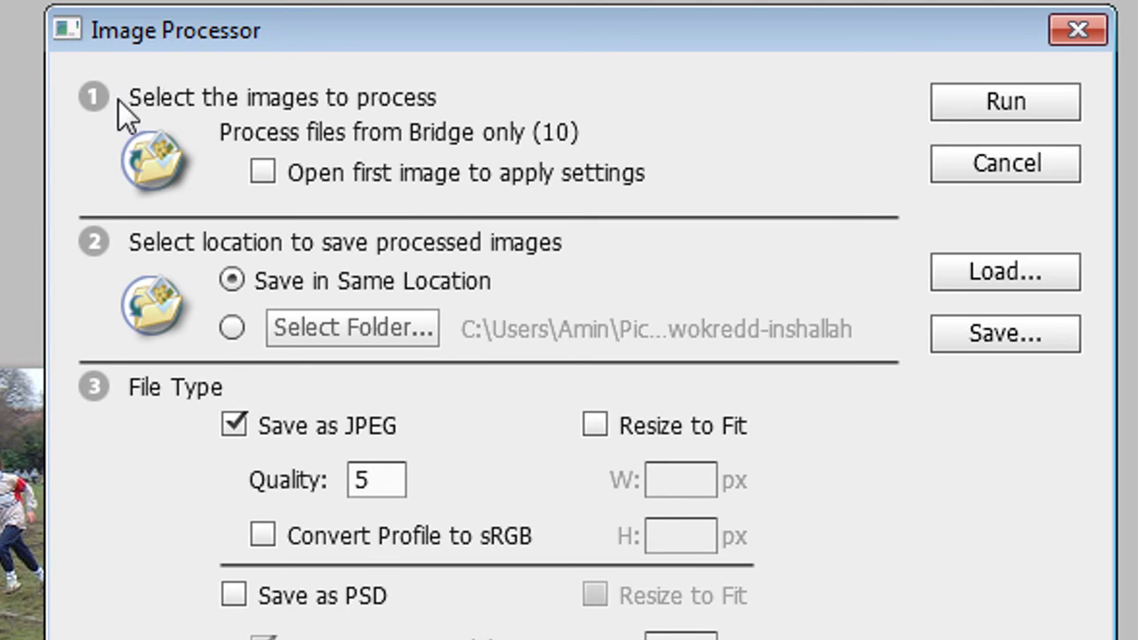
left_click(234, 319)
left_click(324, 330)
left_click(327, 567)
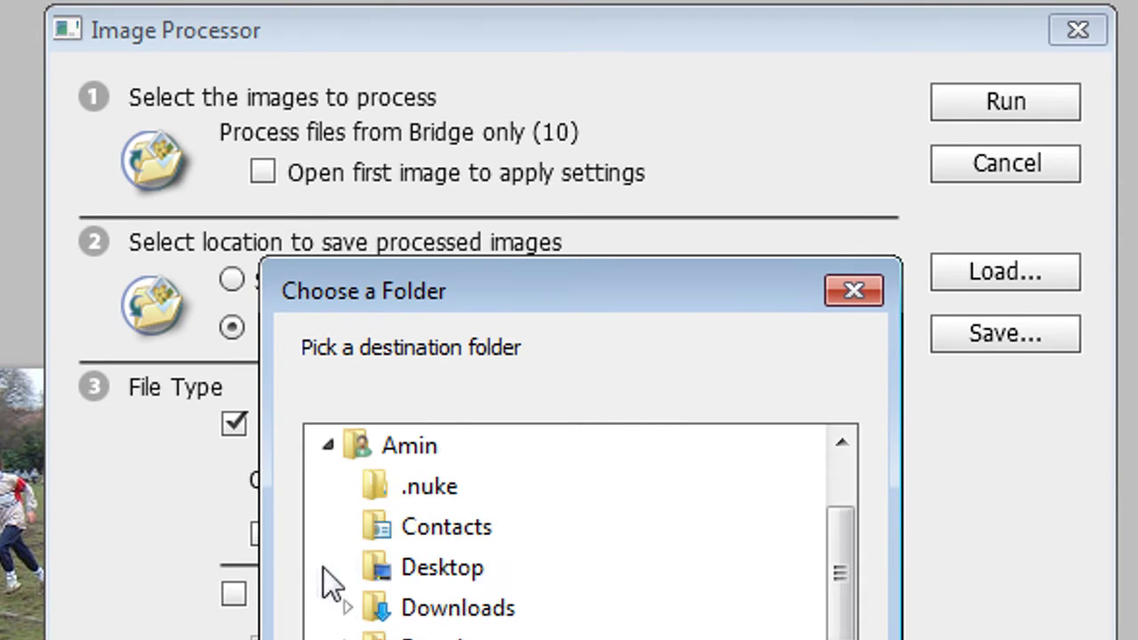
Browse the folder tree, expanding My Pictures, Al Baroni Club and 2006
scroll(336, 586, "down", 2)
scroll(394, 572, "up", 1)
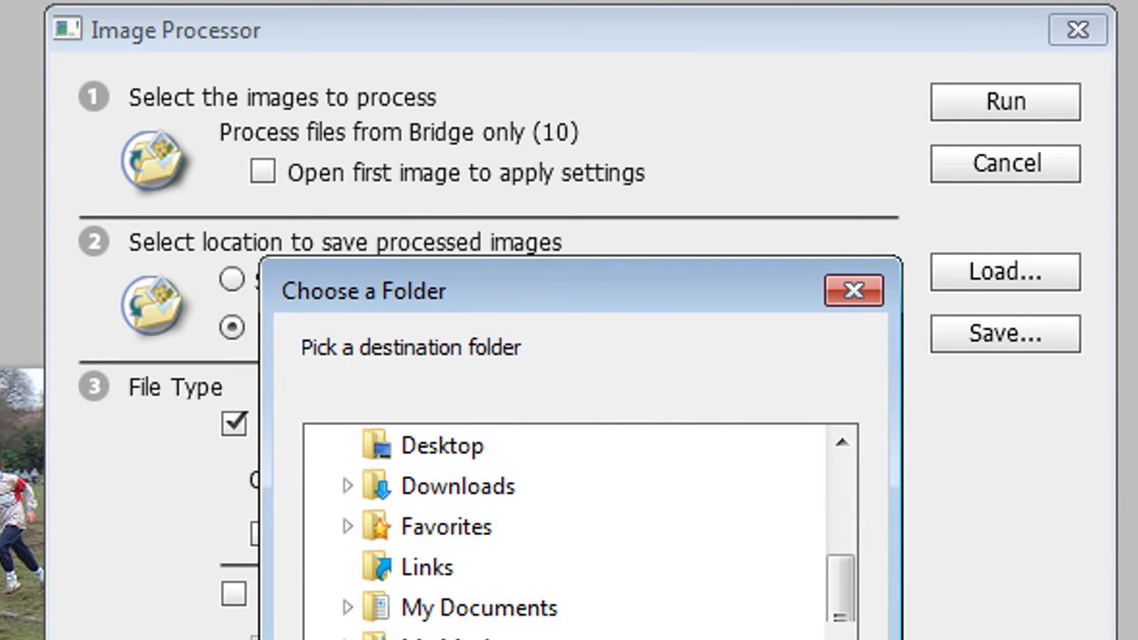
scroll(425, 627, "up", 1)
scroll(425, 627, "down", 1)
left_click(426, 633)
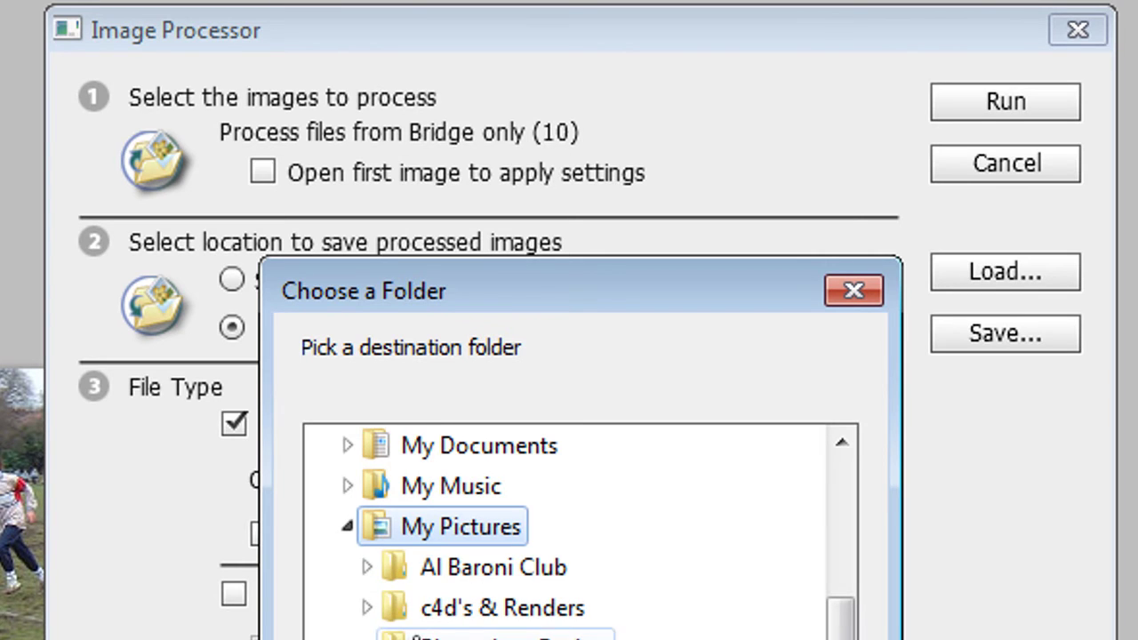
left_click(366, 576)
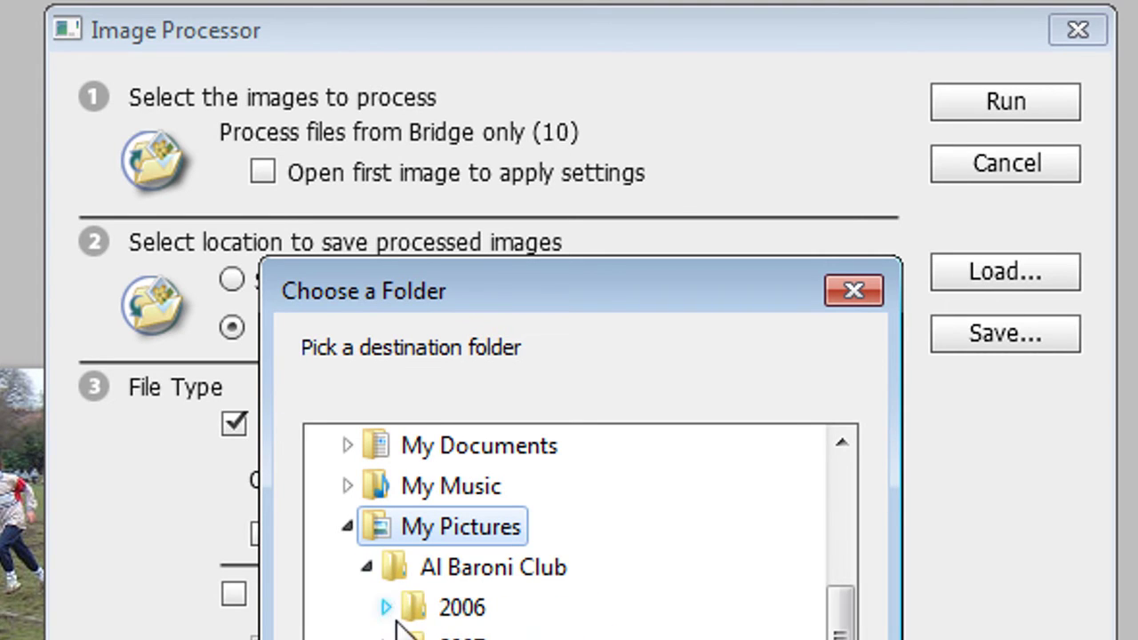
scroll(397, 622, "down", 1)
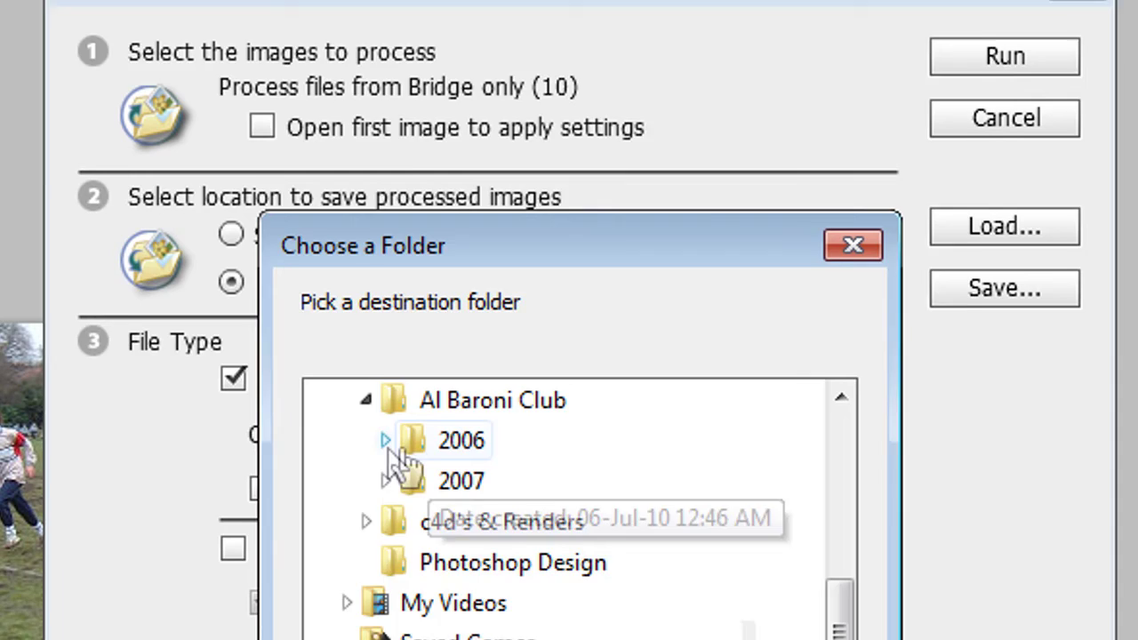
left_click(385, 441)
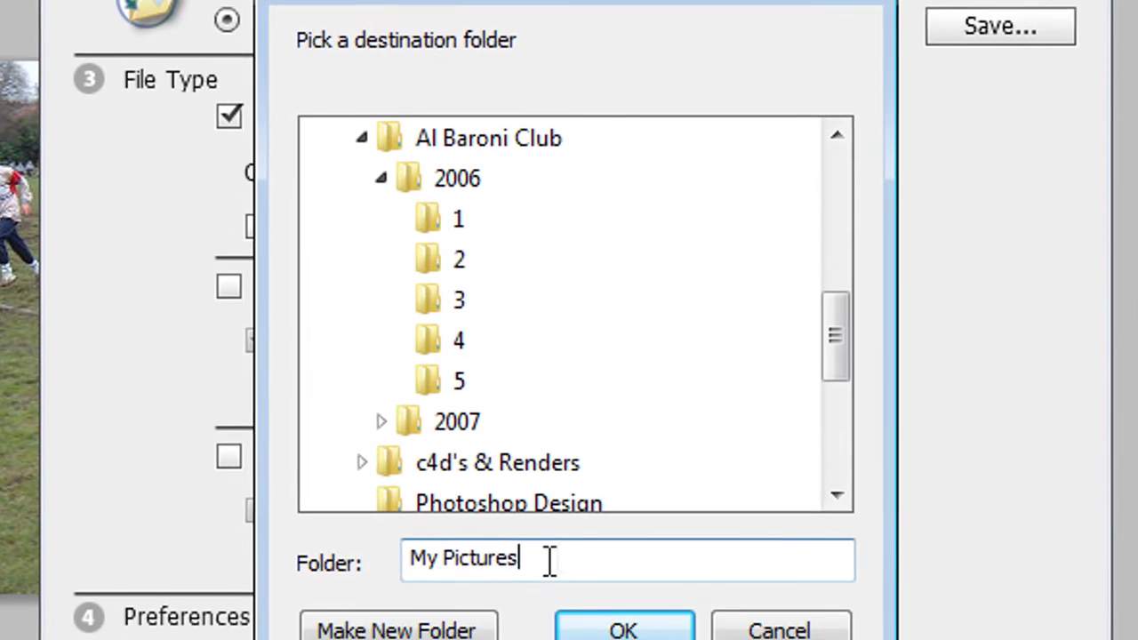
Make a new folder '1 watermark' under My Pictures and accept it as the destination
left_click(432, 621)
type("1 w")
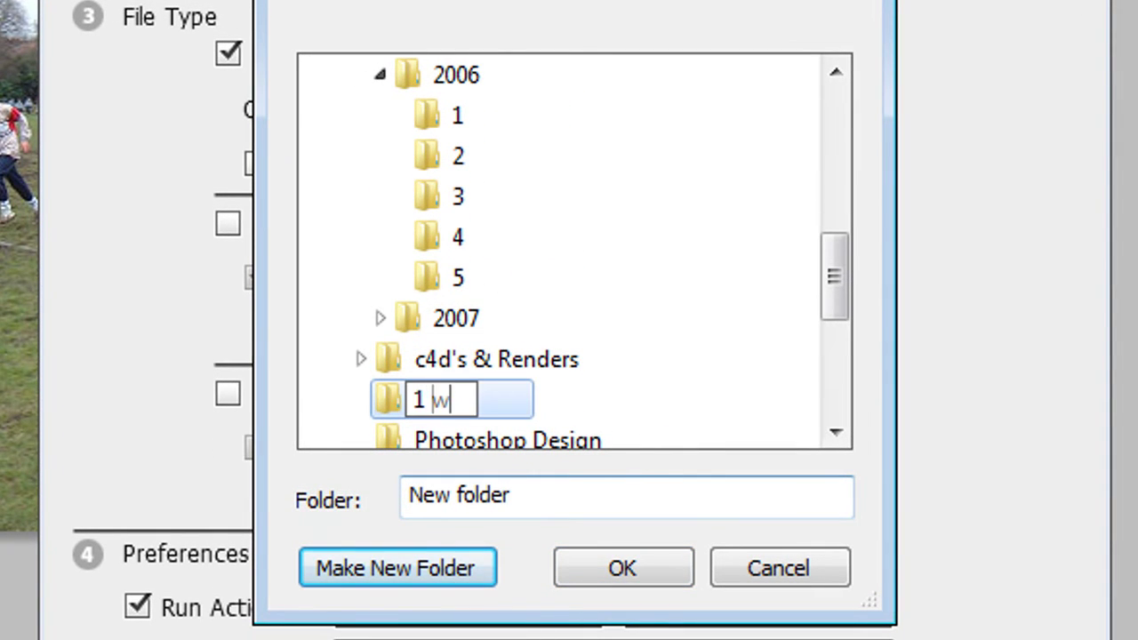
type("atermark")
key("Return")
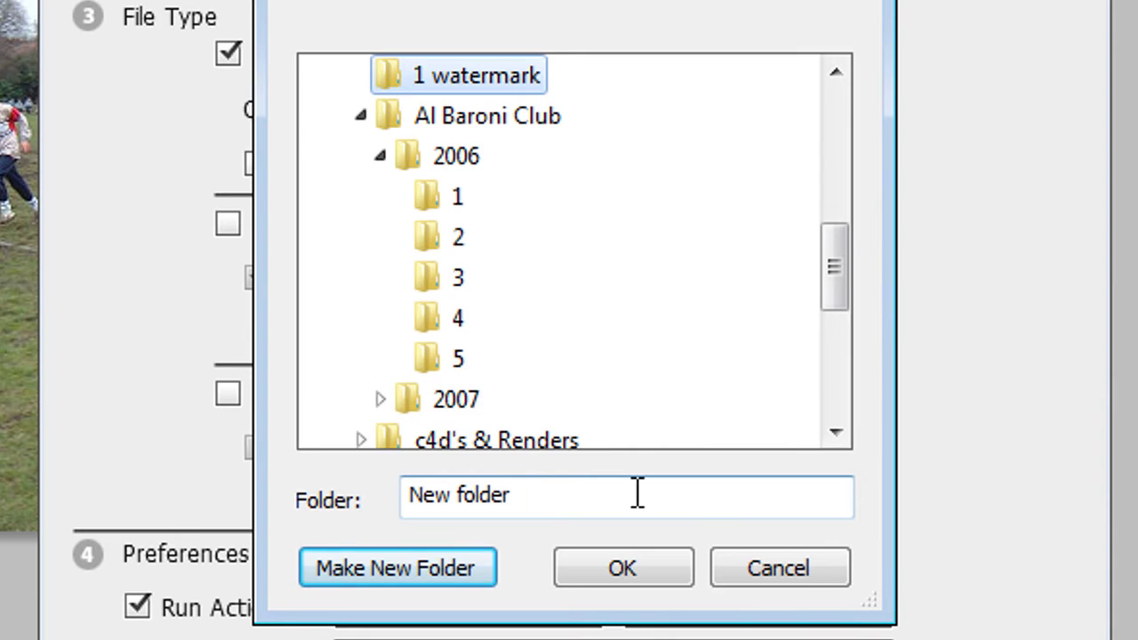
scroll(712, 382, "up", 1)
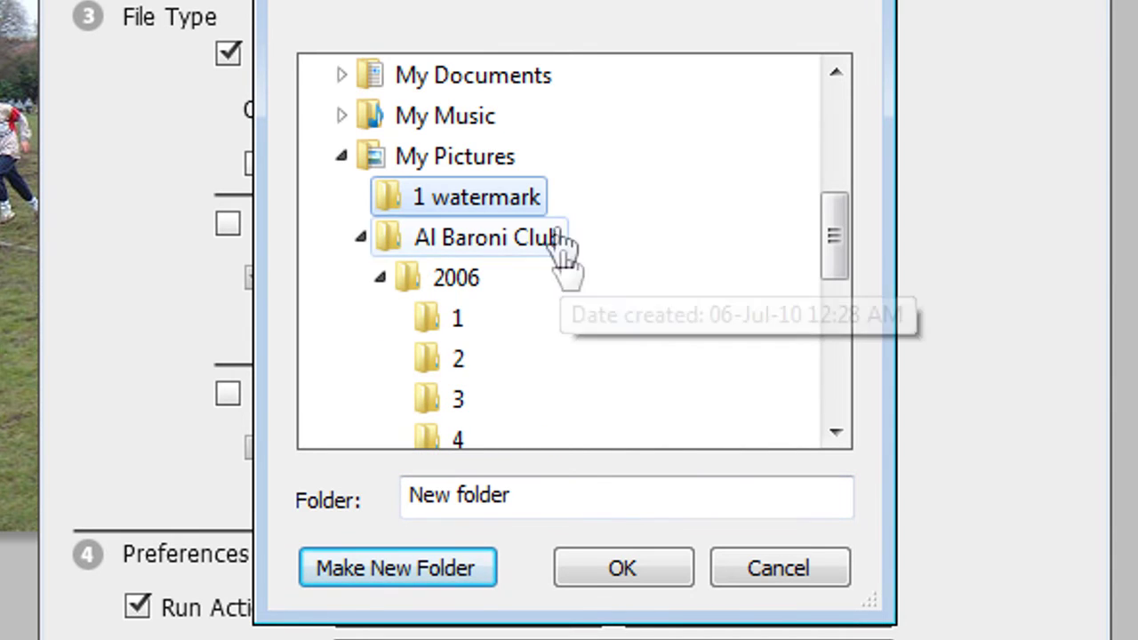
left_click(649, 564)
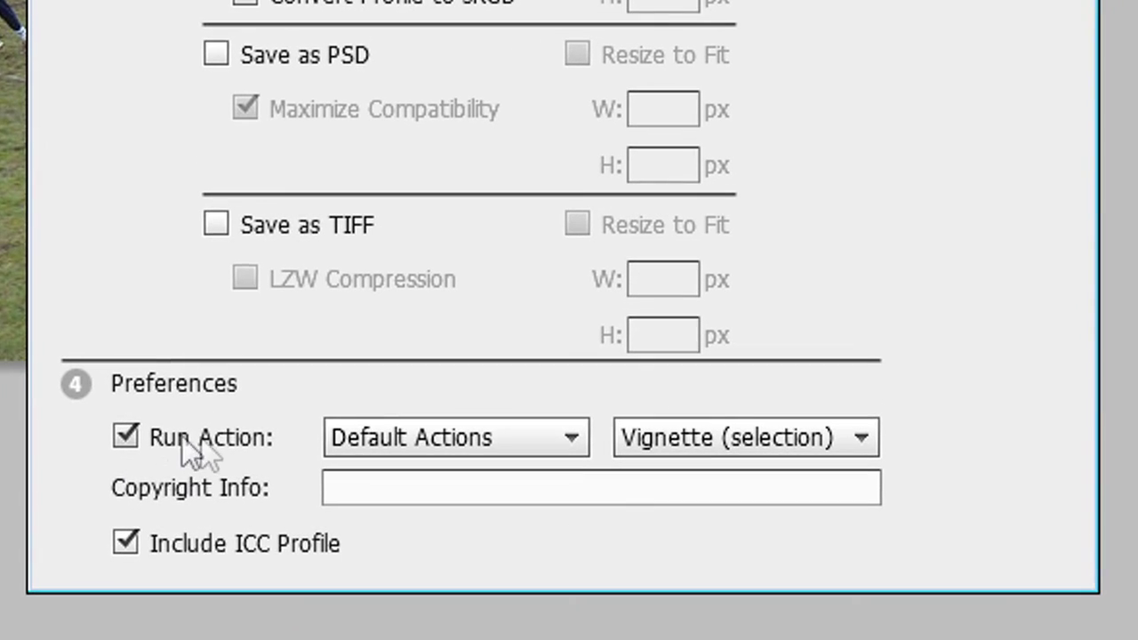
Set the Image Processor's Run Action to Default Actions > Baroni
left_click(657, 438)
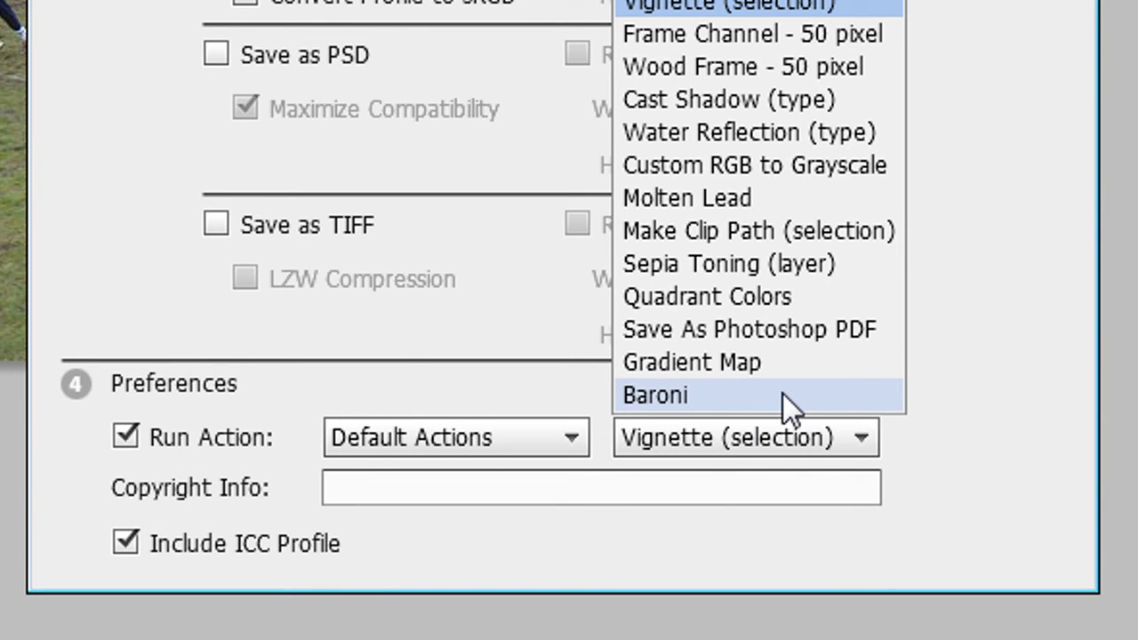
left_click(755, 405)
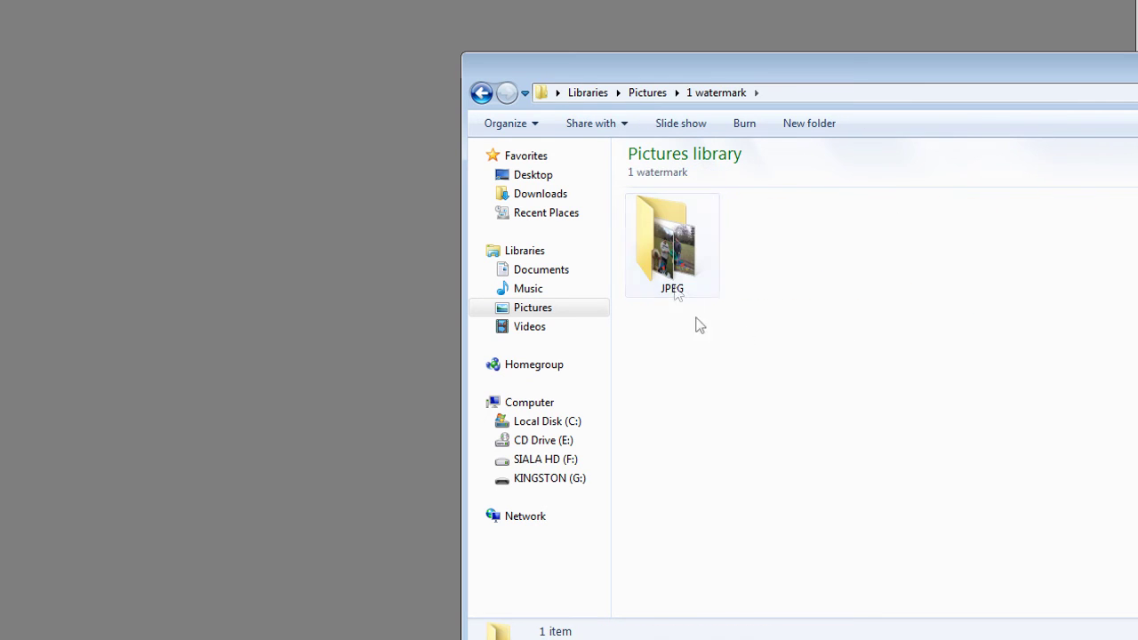
Open the JPEG output folder, select photo 1, and list programs to open it with
double_click(693, 280)
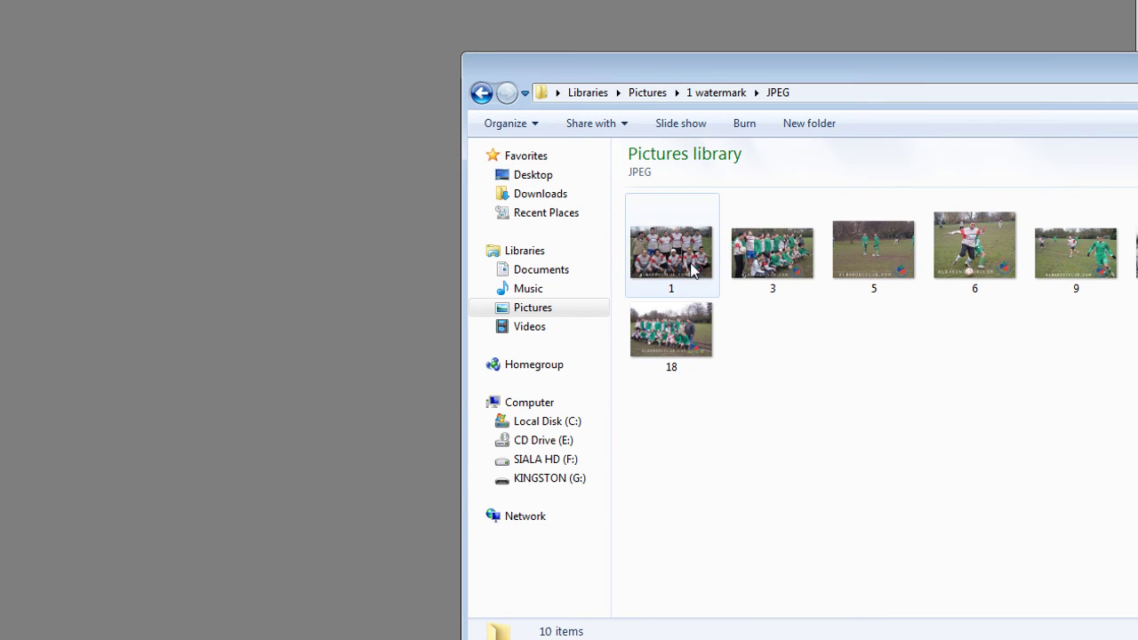
left_click(692, 270)
left_click(633, 122)
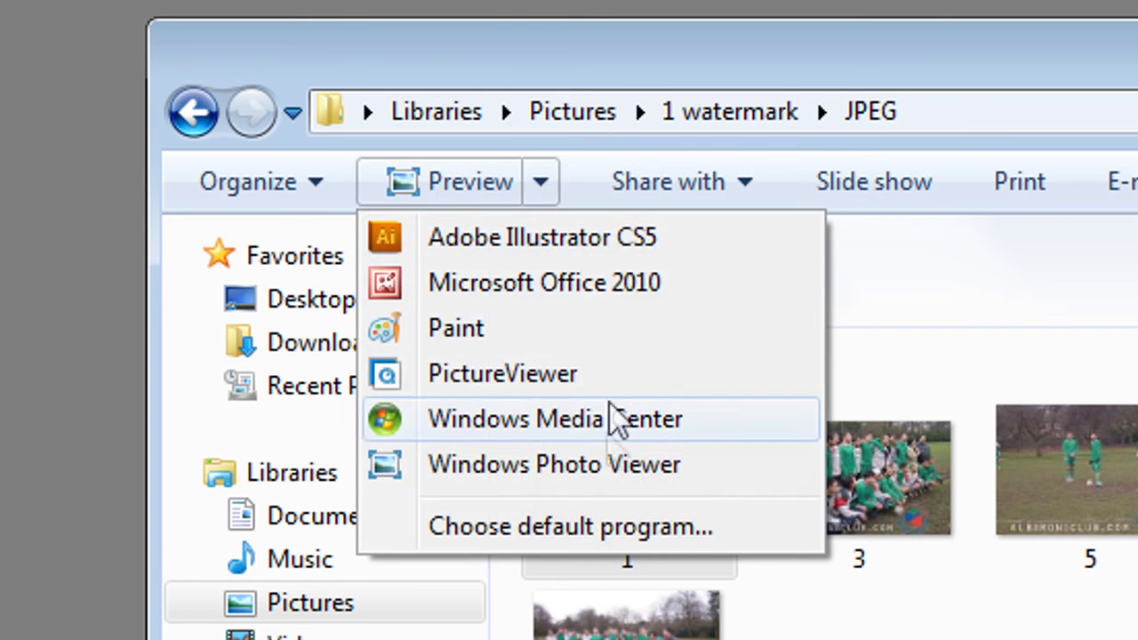